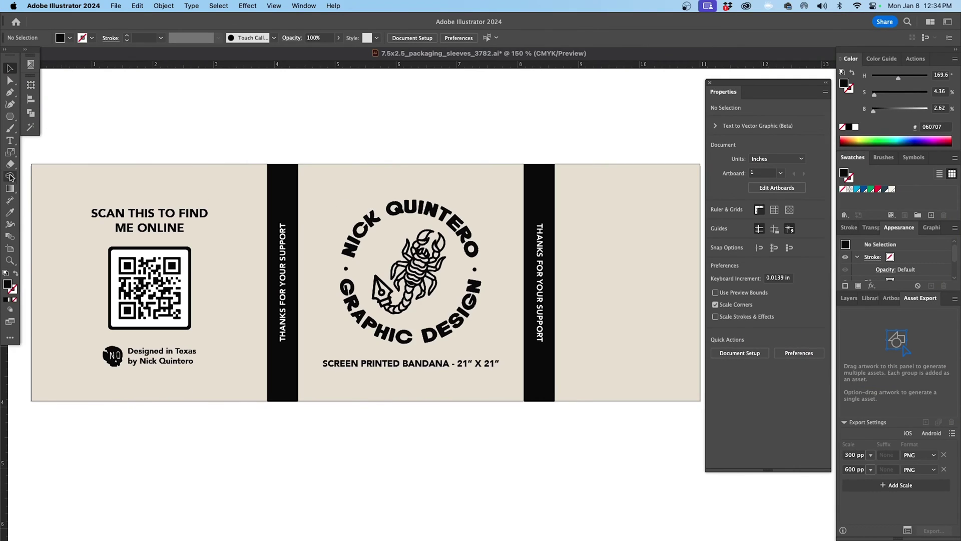
Dimension the sleeve's 4 in and 1 in panels and its 11 in top width
click(10, 199)
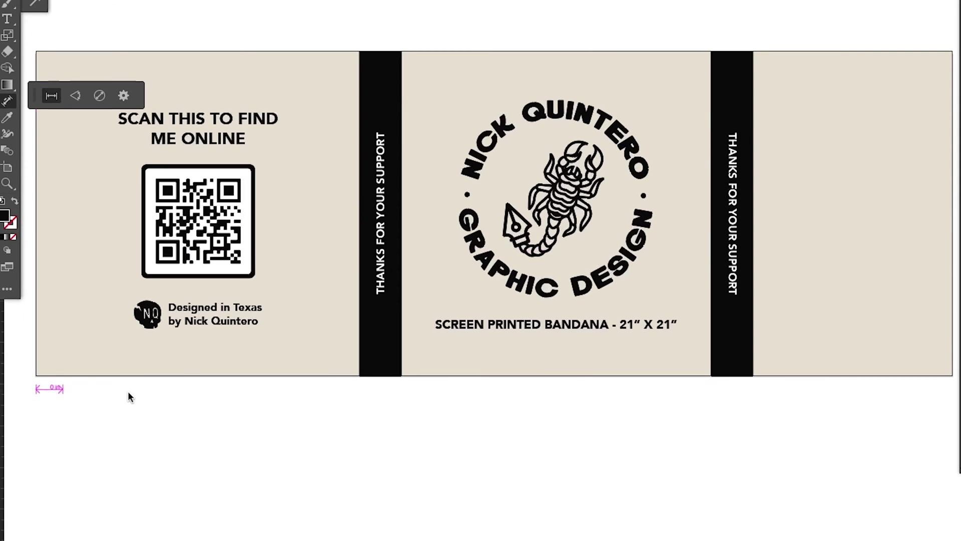
click(359, 387)
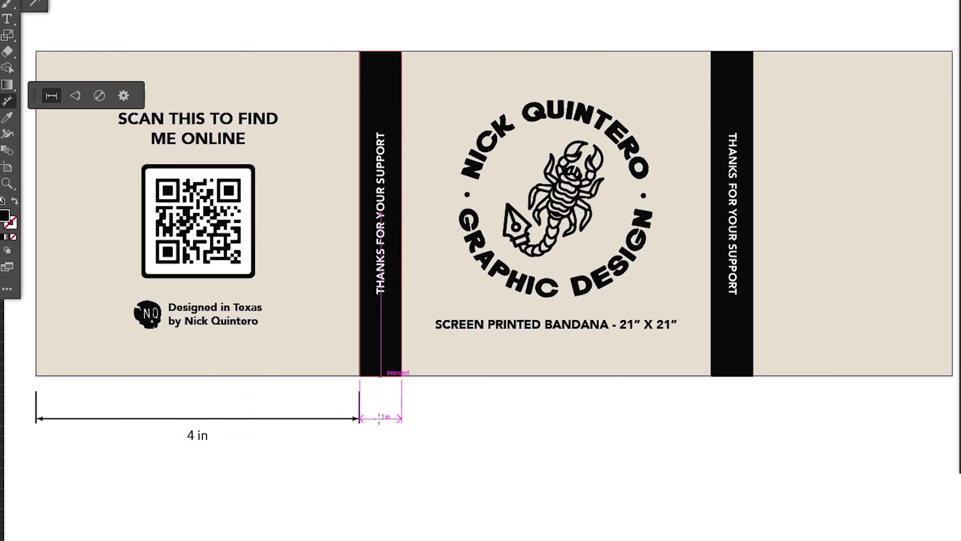
click(398, 422)
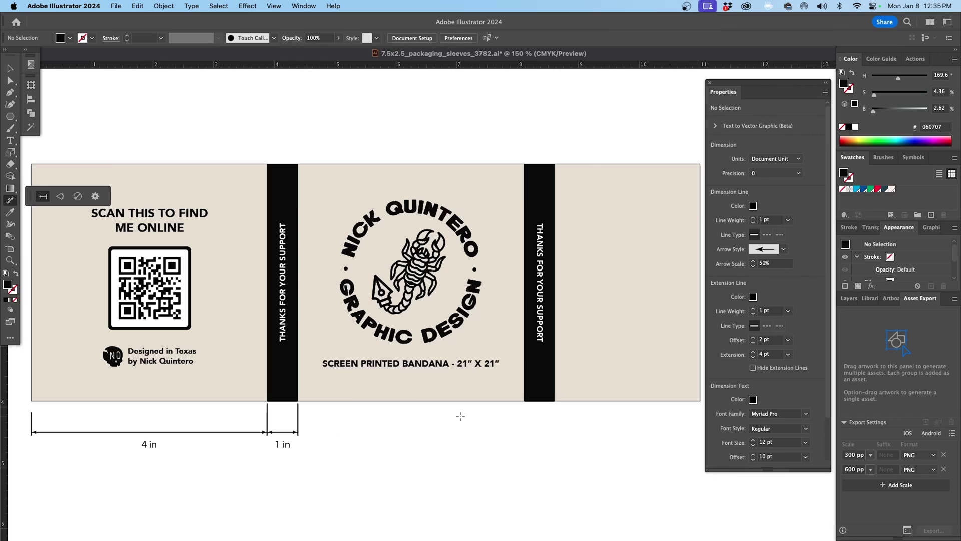
click(414, 434)
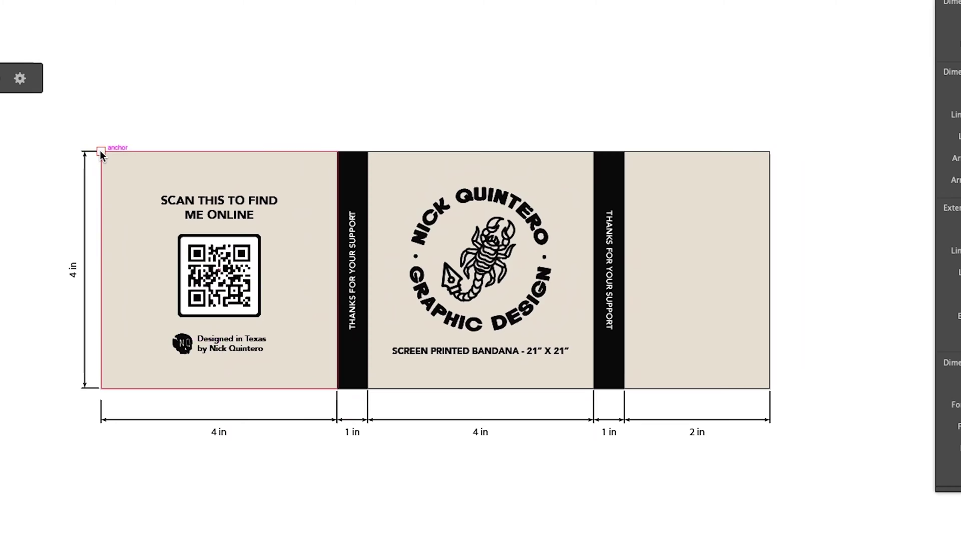
drag(141, 153, 769, 150)
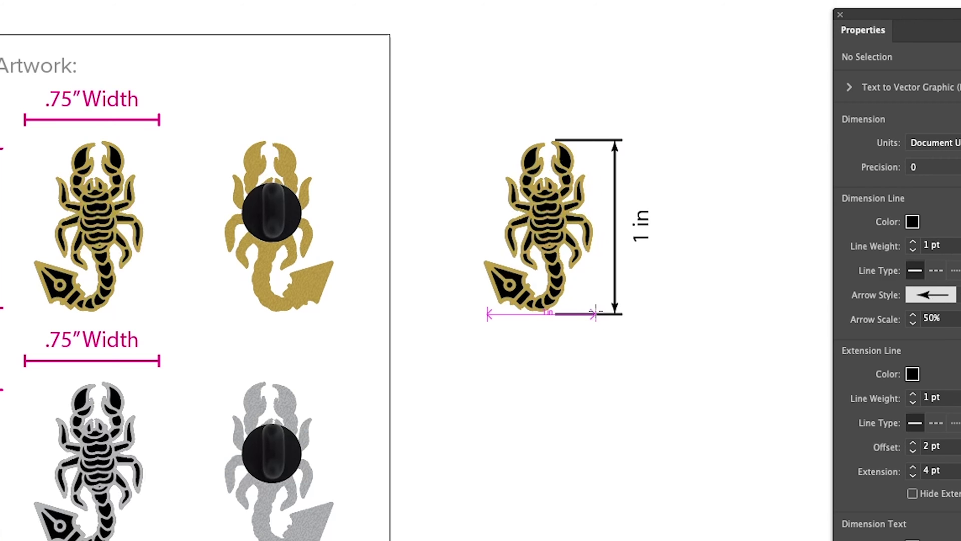
Place a 1 in width dimension beneath the gold scorpion pin
drag(592, 314, 597, 312)
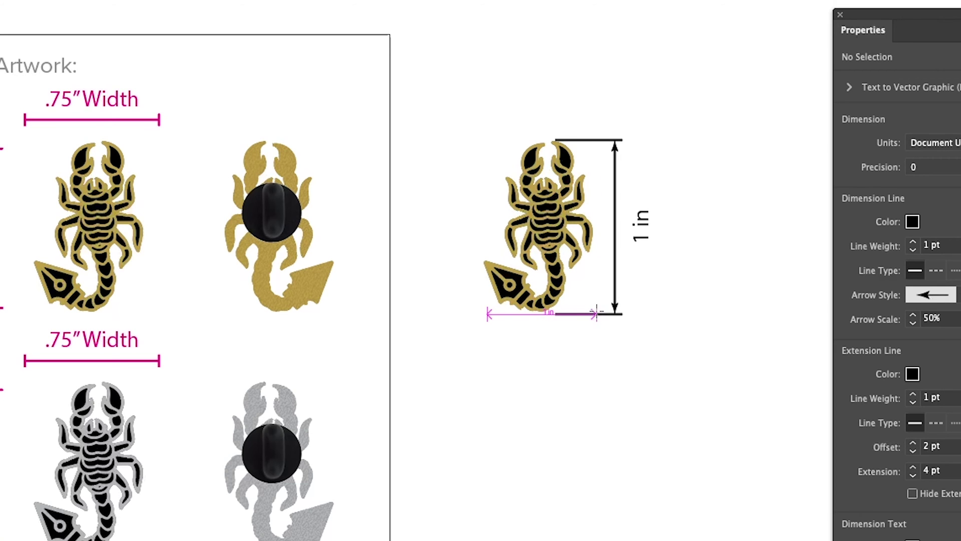
click(596, 342)
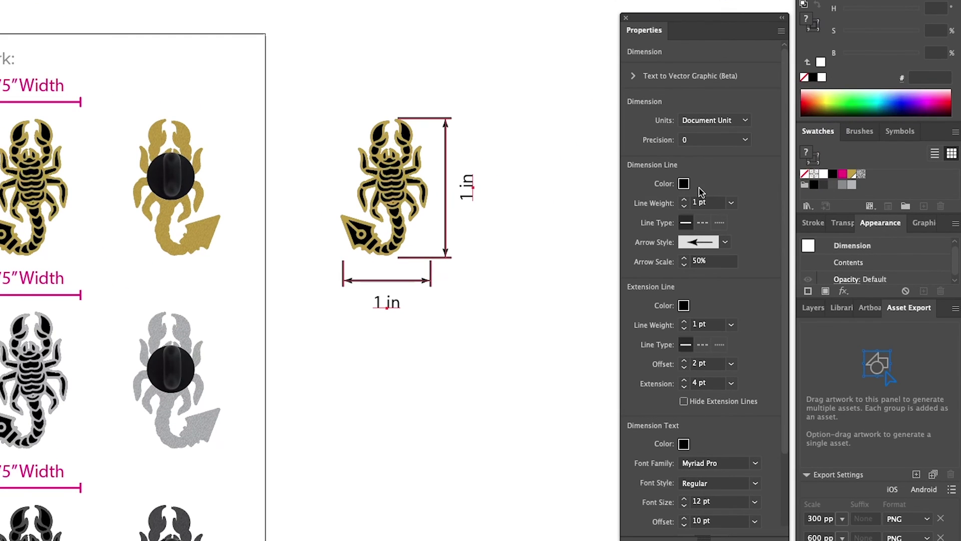
Colour the dimension lines and dimension text CMYK Magenta
click(672, 184)
click(503, 226)
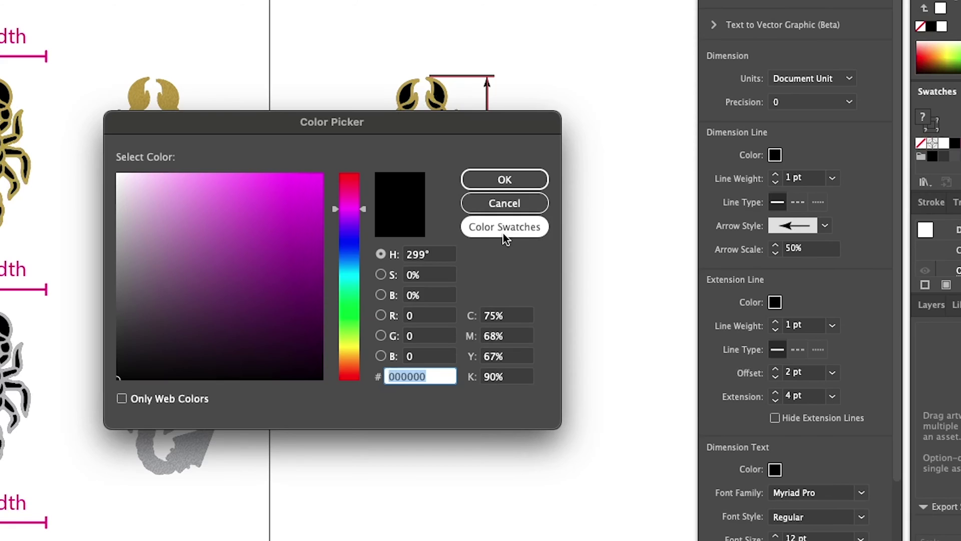
click(270, 223)
click(504, 179)
click(775, 469)
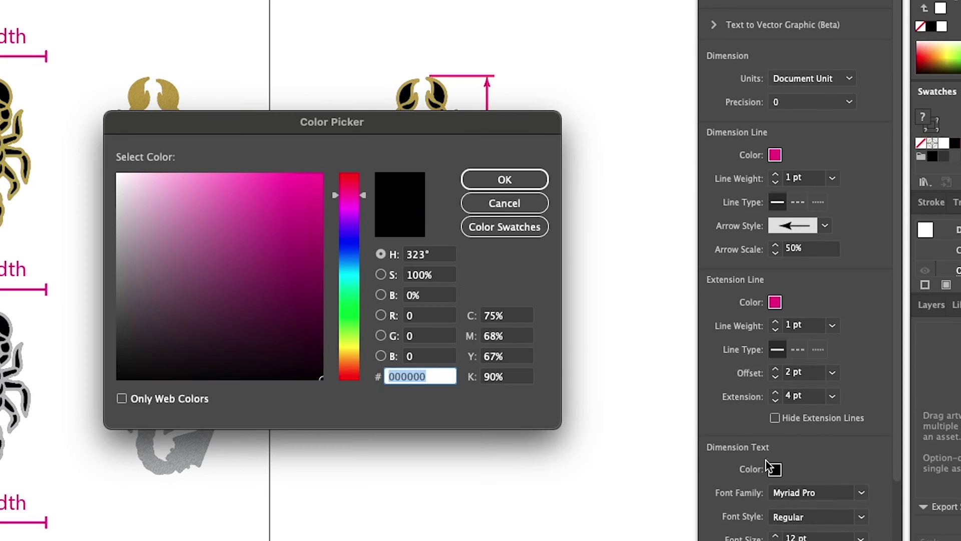
click(491, 224)
click(299, 226)
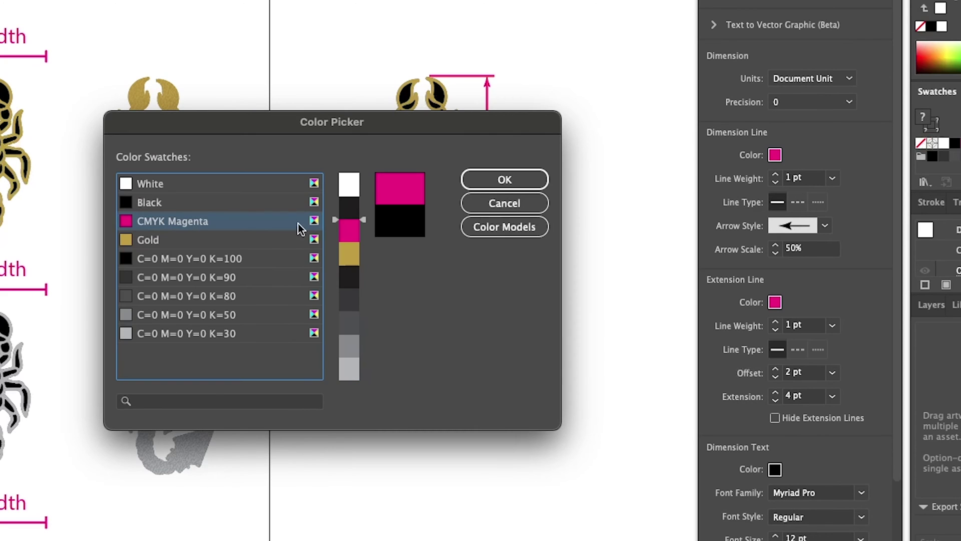
click(494, 184)
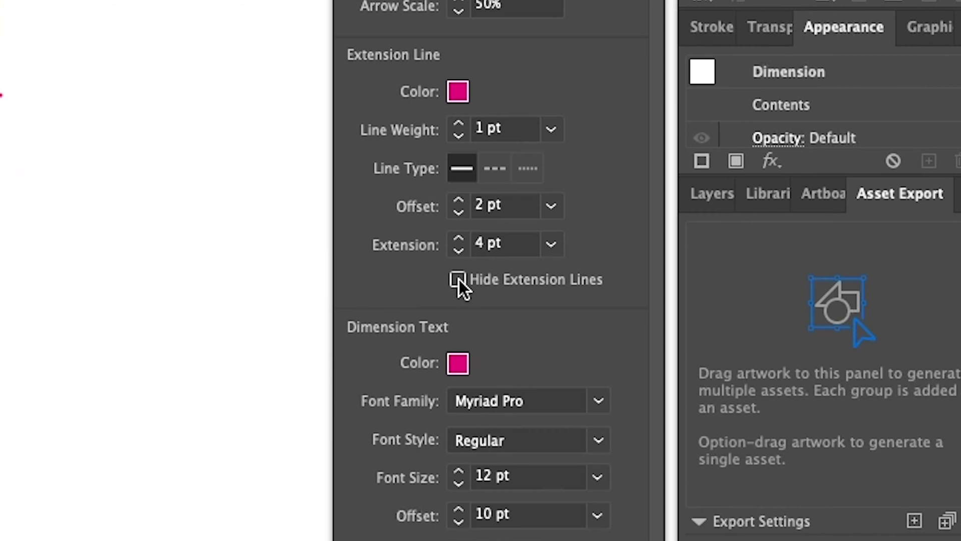
Hide extension lines, use tick arrow ends, and set precision to 0.00
click(459, 279)
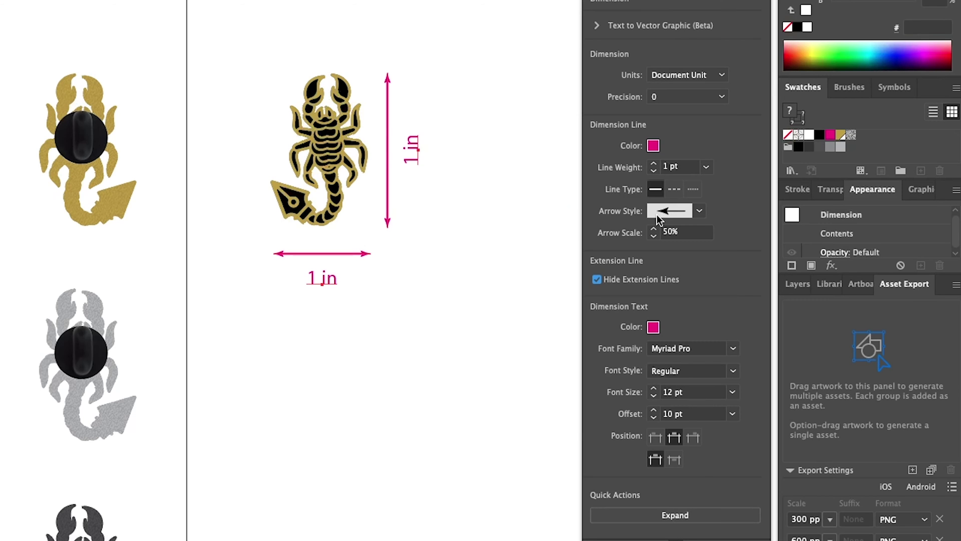
click(656, 216)
scroll(628, 347, down, 3)
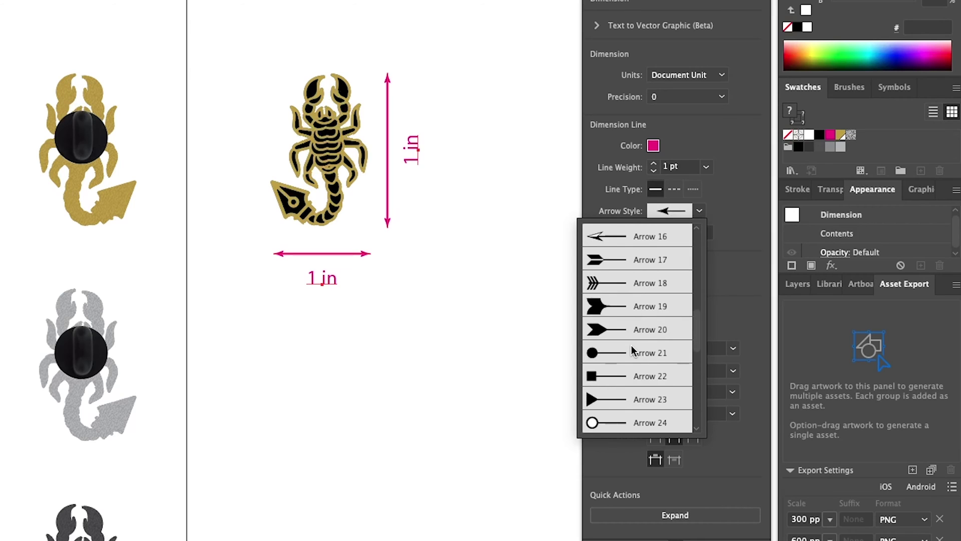
scroll(628, 347, down, 3)
click(629, 350)
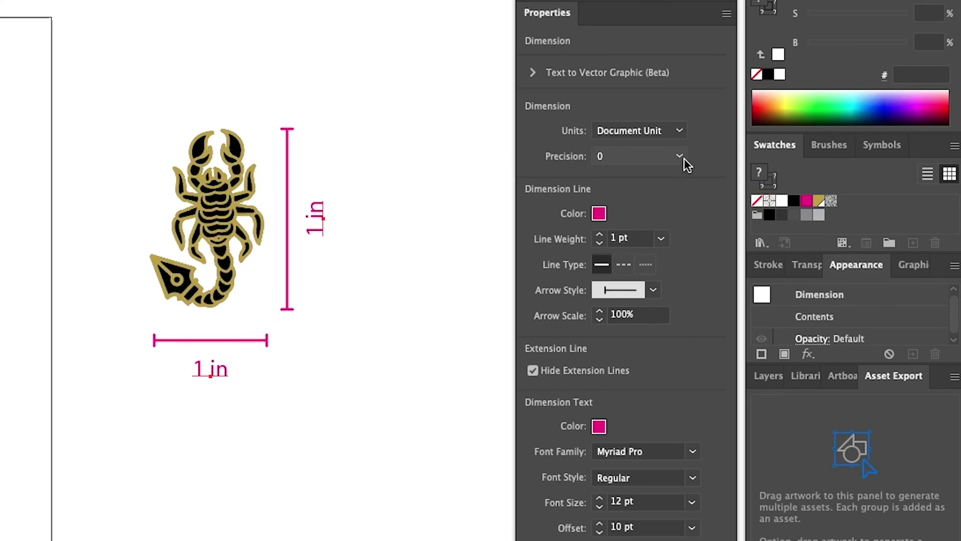
click(683, 157)
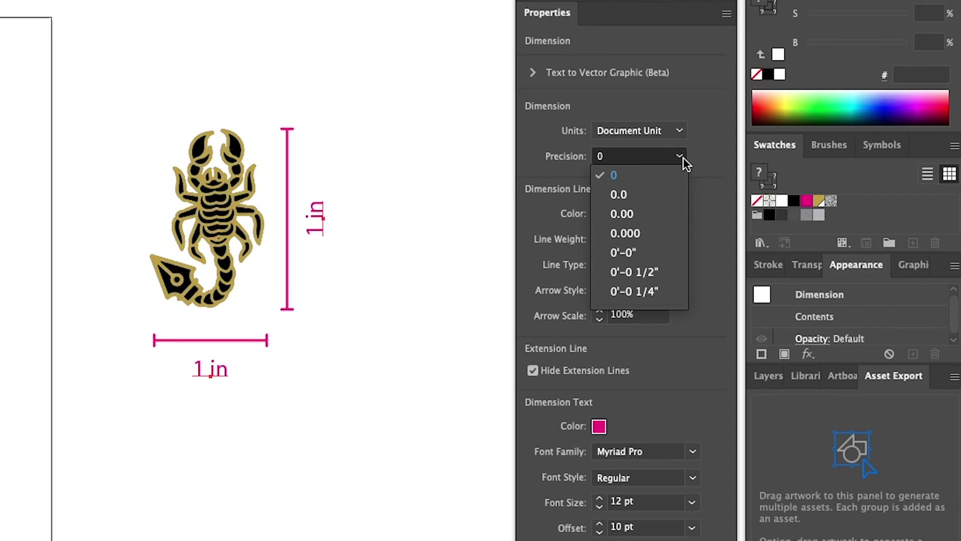
click(640, 214)
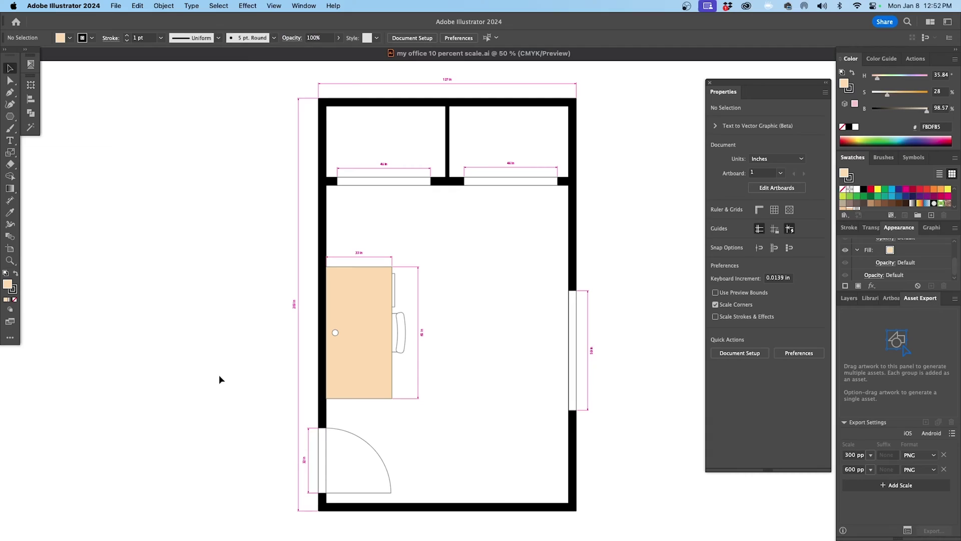
Zoom and pan so the top windows and desk are both in view
key(z)
drag(386, 215, 290, 358)
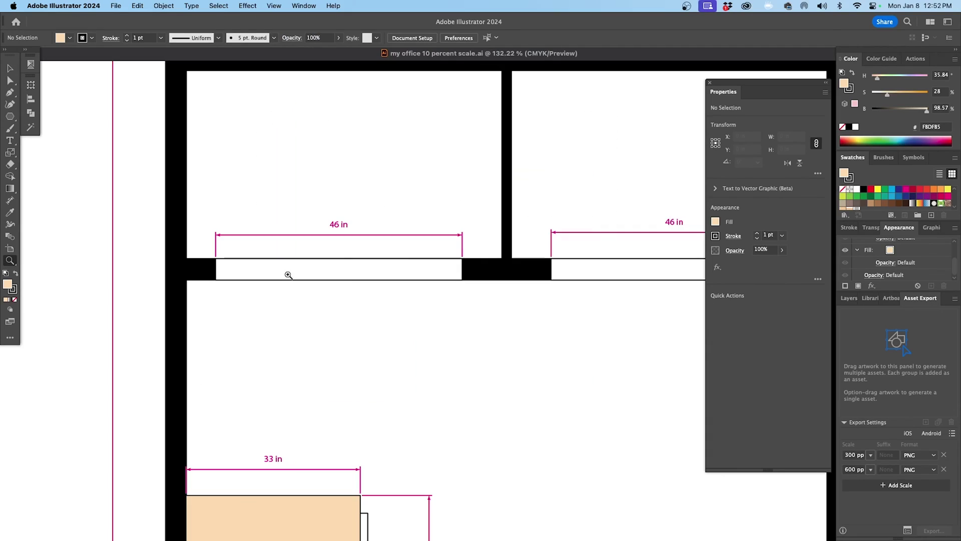
scroll(291, 358, down, 10)
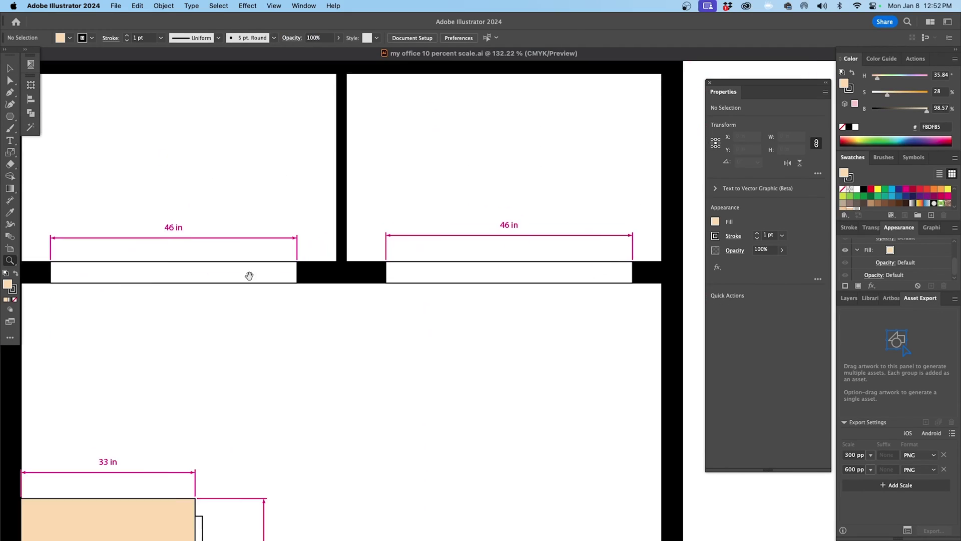
scroll(476, 425, down, 4)
scroll(490, 388, down, 3)
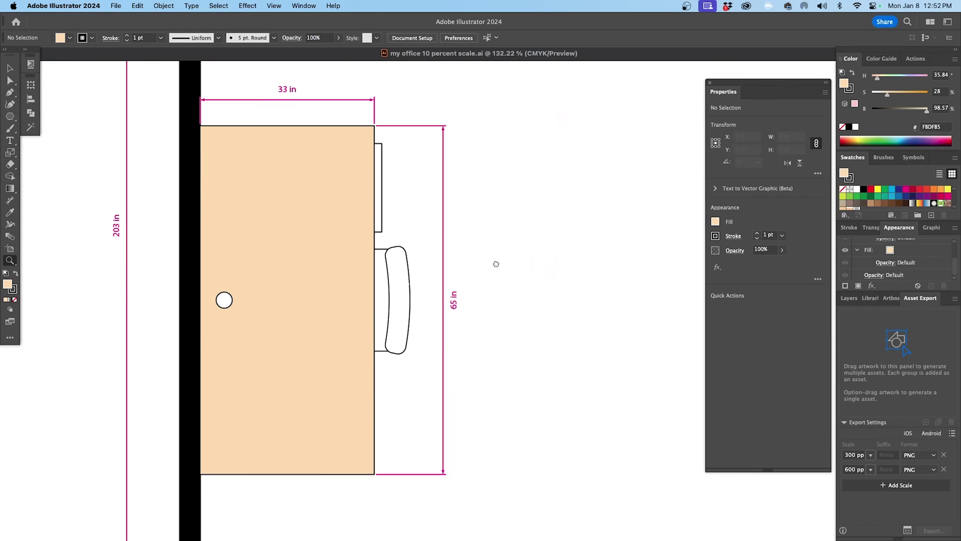
scroll(496, 267, down, 3)
scroll(498, 256, up, 2)
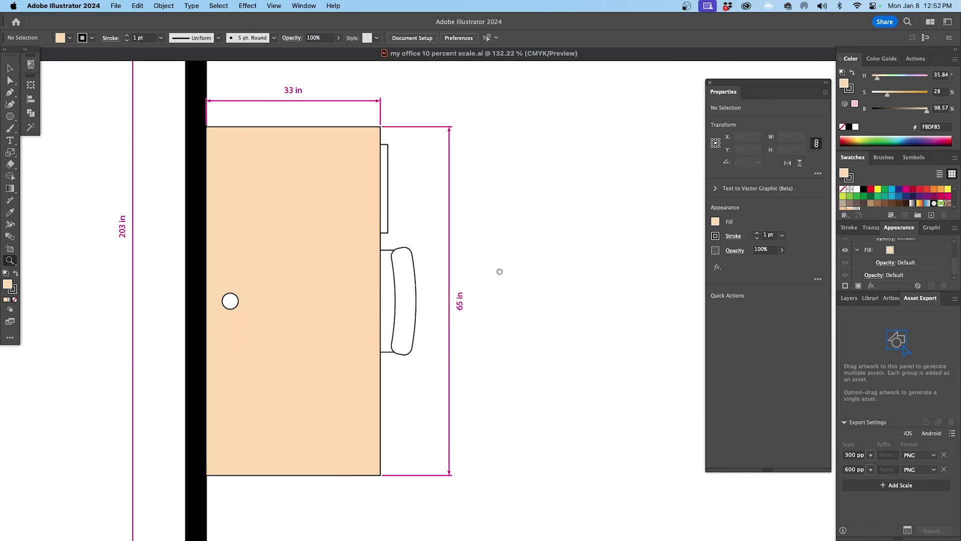
scroll(496, 281, up, 2)
drag(521, 231, 472, 404)
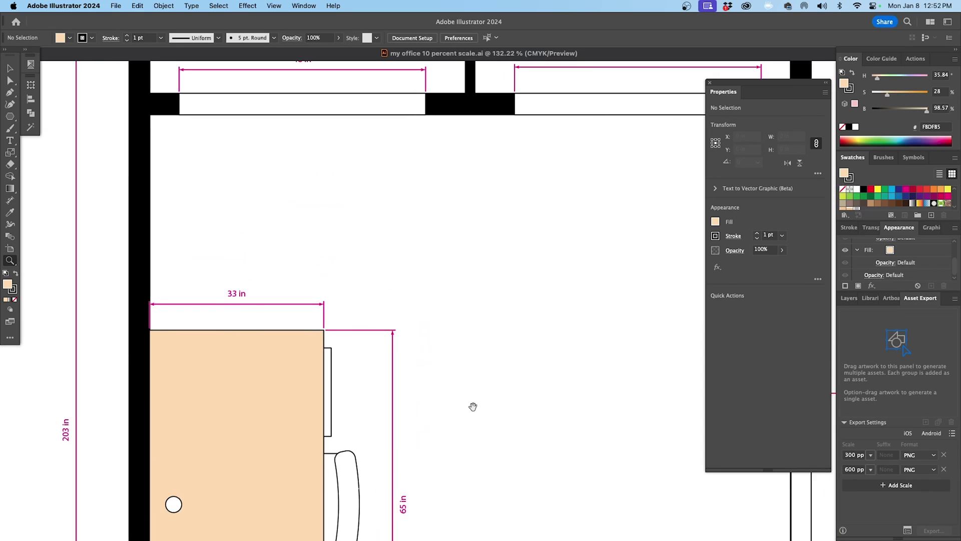
scroll(504, 356, up, 1)
click(11, 202)
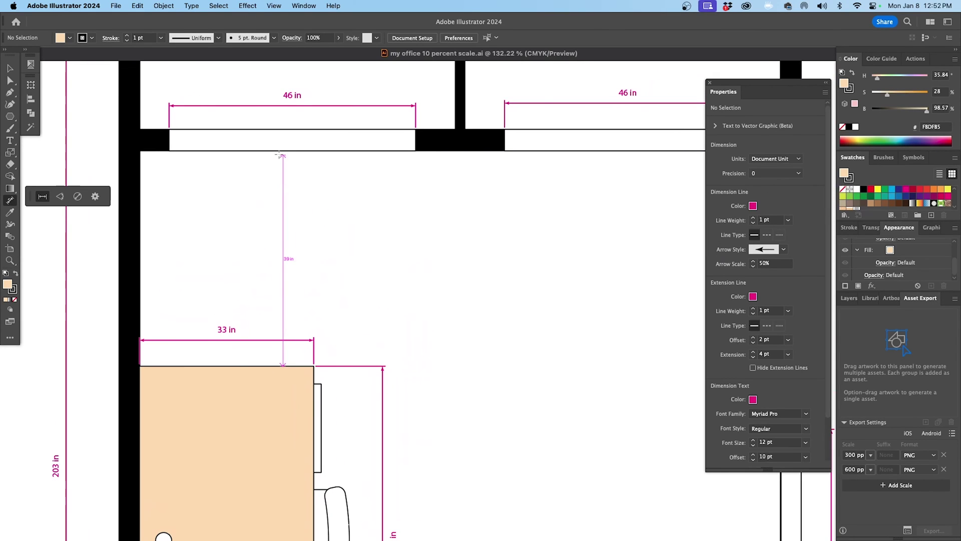
Dimension the 40 in window-to-desk gap and the 52 in desk-to-wall gap
mouse_move(280, 153)
mouse_down()
mouse_move(458, 200)
mouse_move(466, 270)
mouse_up()
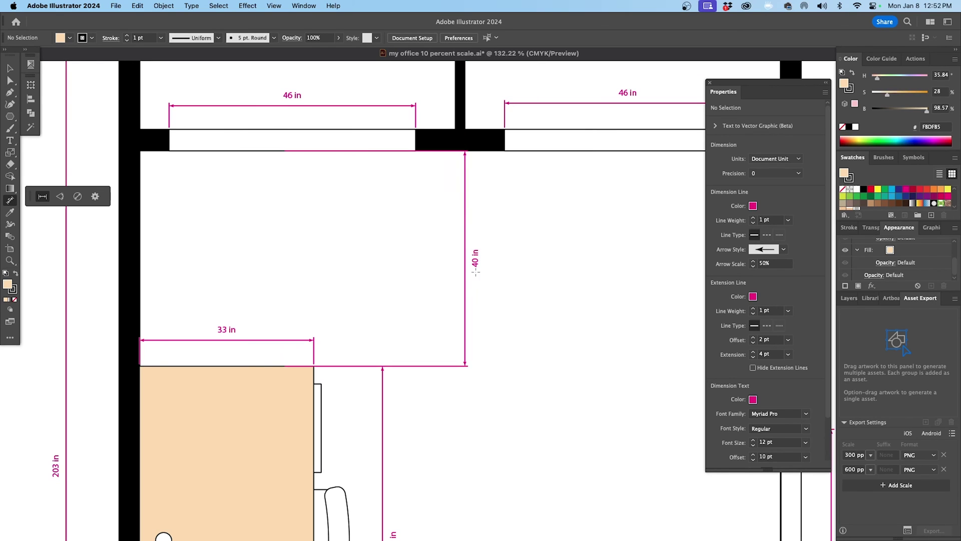
scroll(476, 272, down, 5)
scroll(470, 380, down, 6)
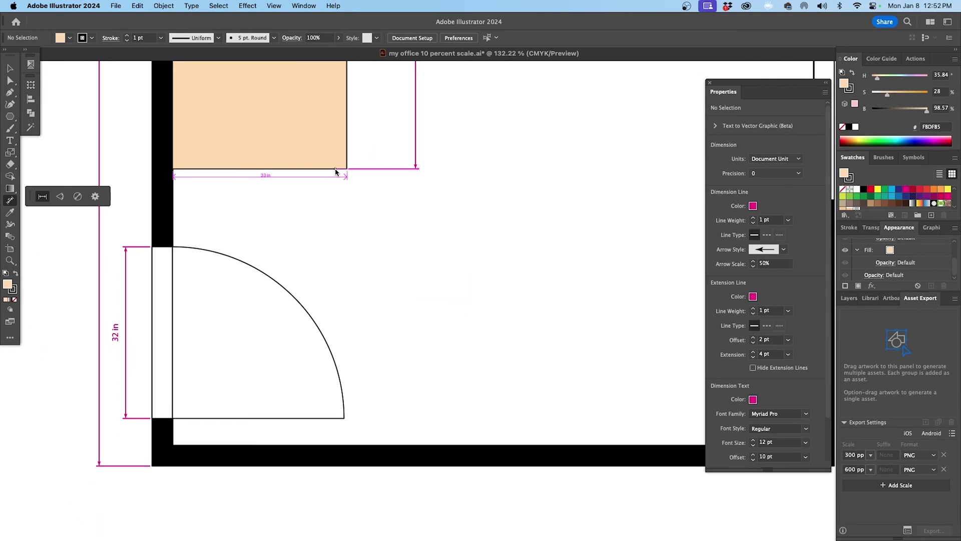
drag(335, 172, 337, 444)
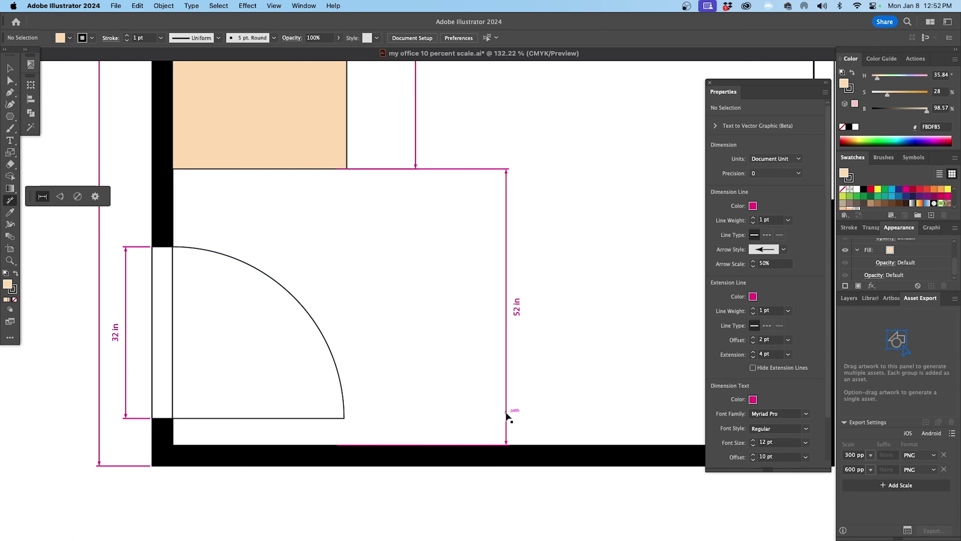